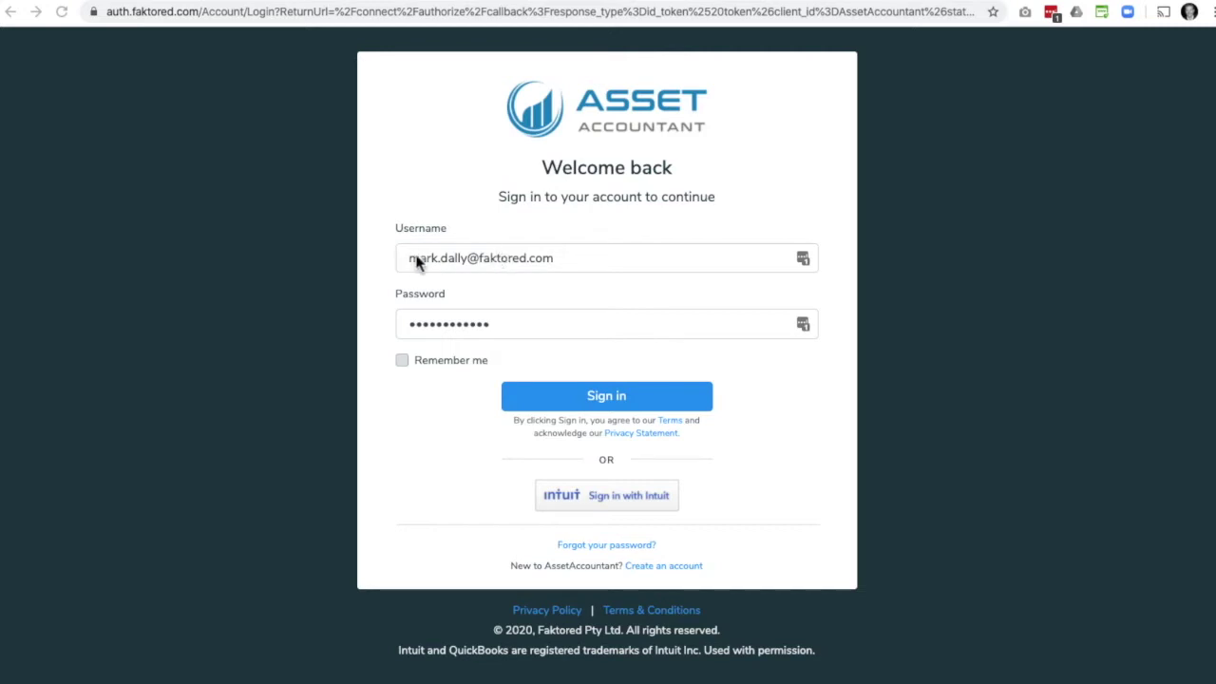
Sign in to the account and open the Scenario Testing Register of the AA Testing entity
click(606, 395)
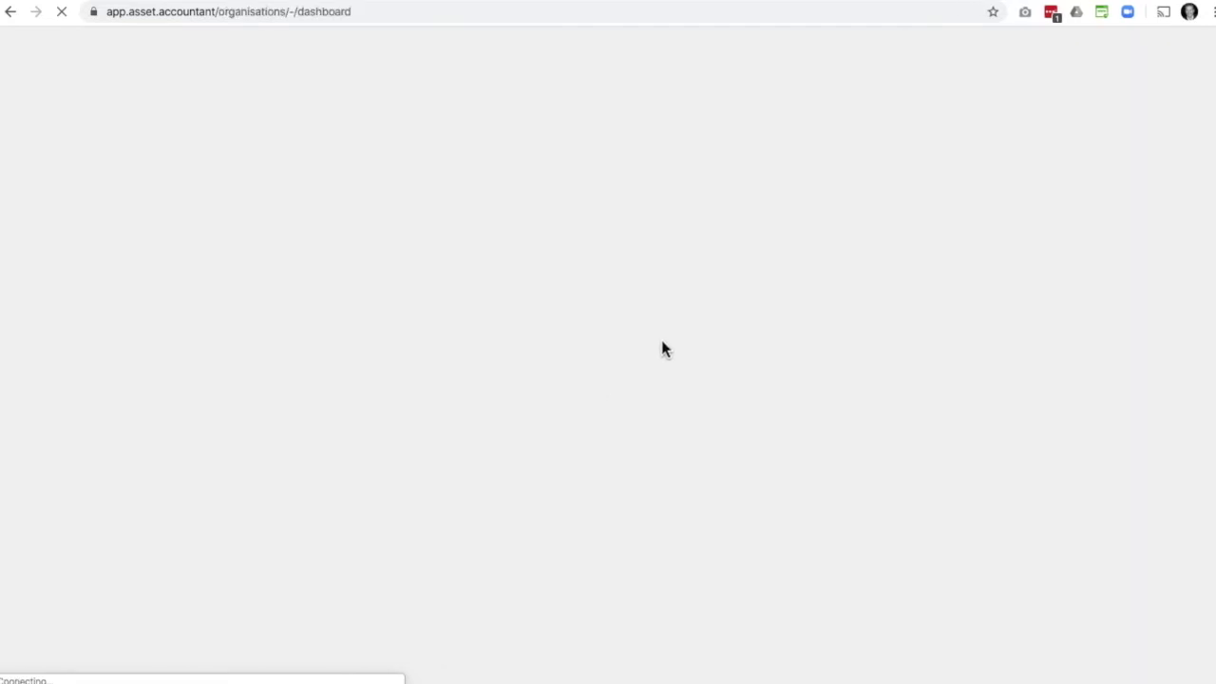
click(1081, 155)
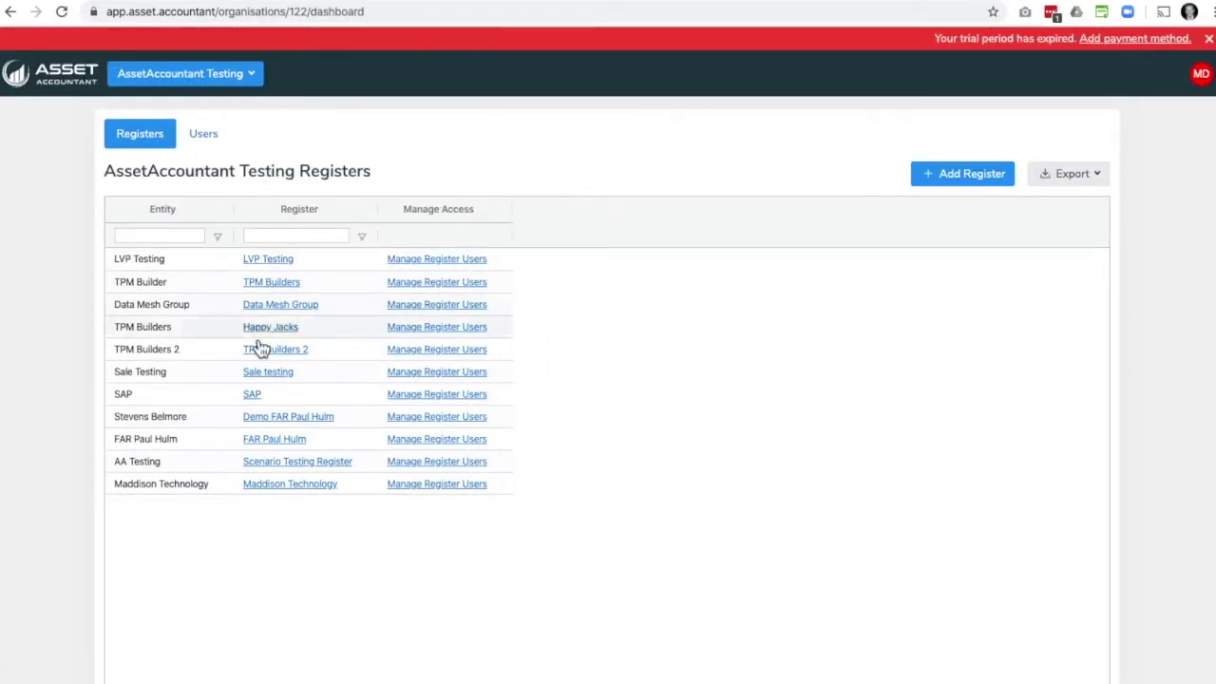
click(275, 462)
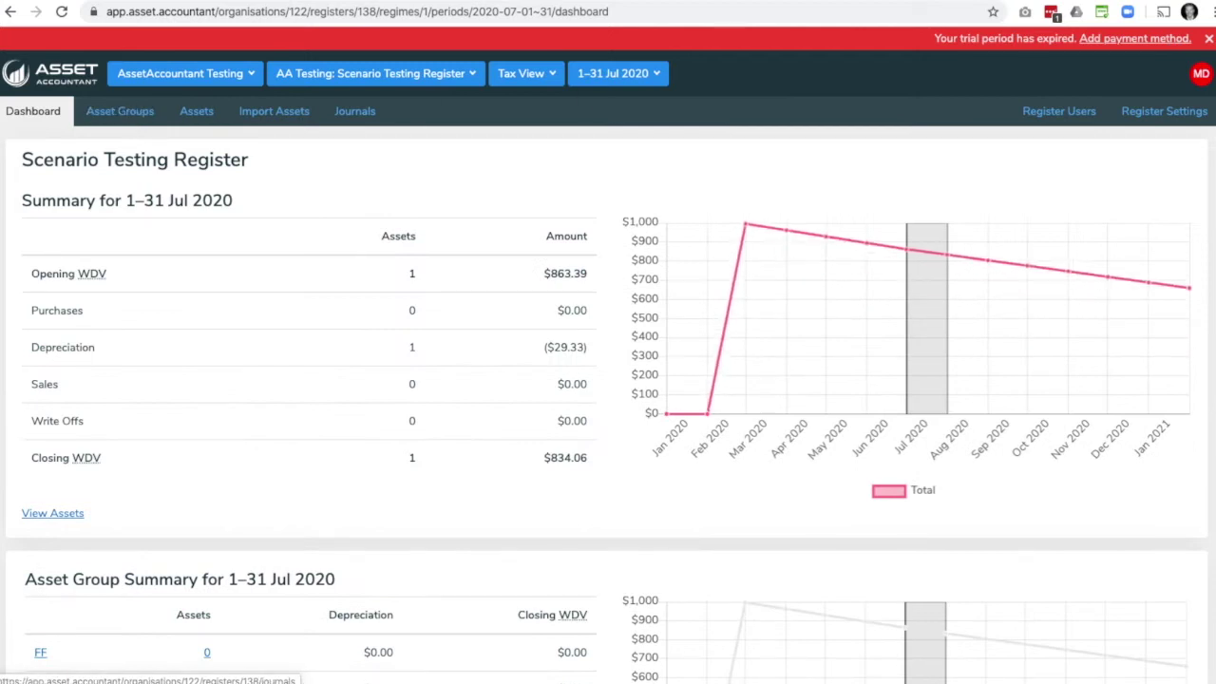
Review the available options for organisation, register, tax or accounts view, and reporting period
click(254, 76)
click(250, 76)
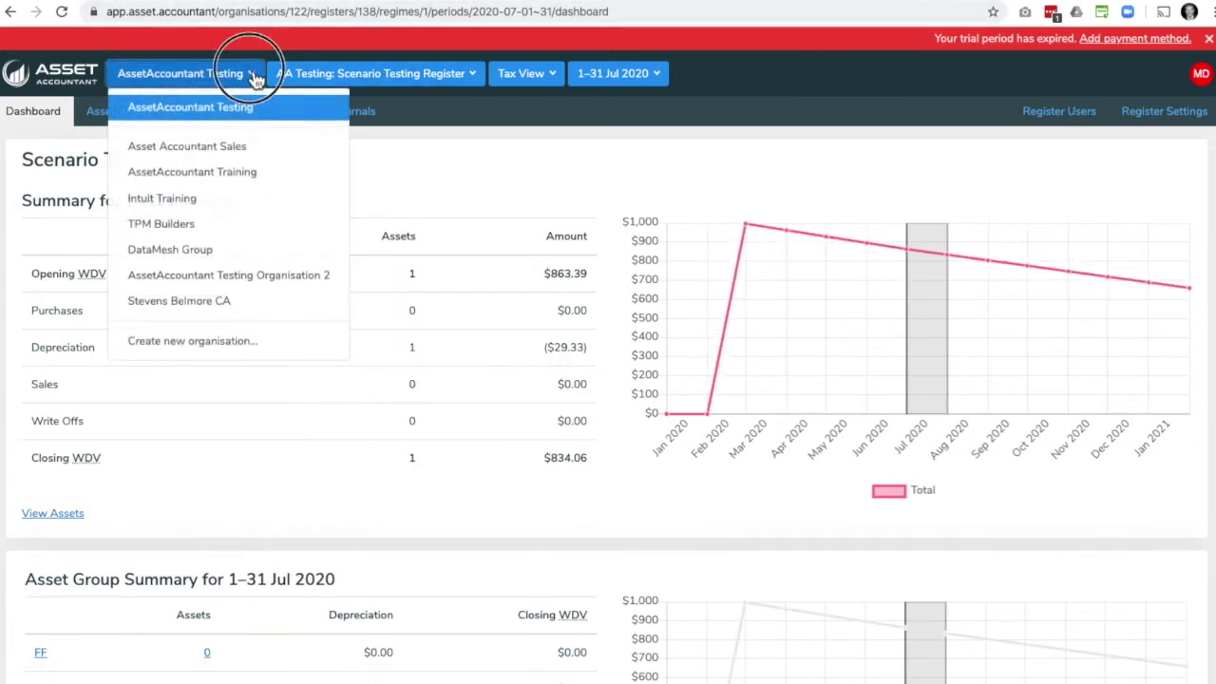
click(475, 75)
click(476, 75)
click(552, 75)
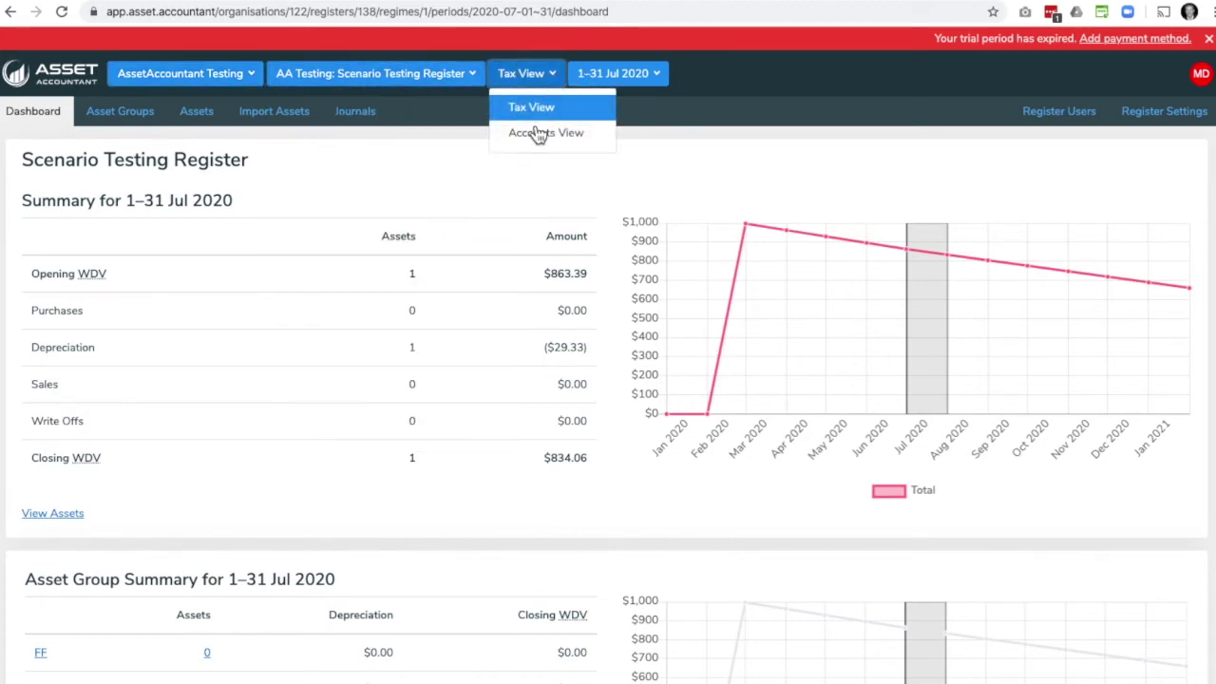
click(551, 75)
click(655, 75)
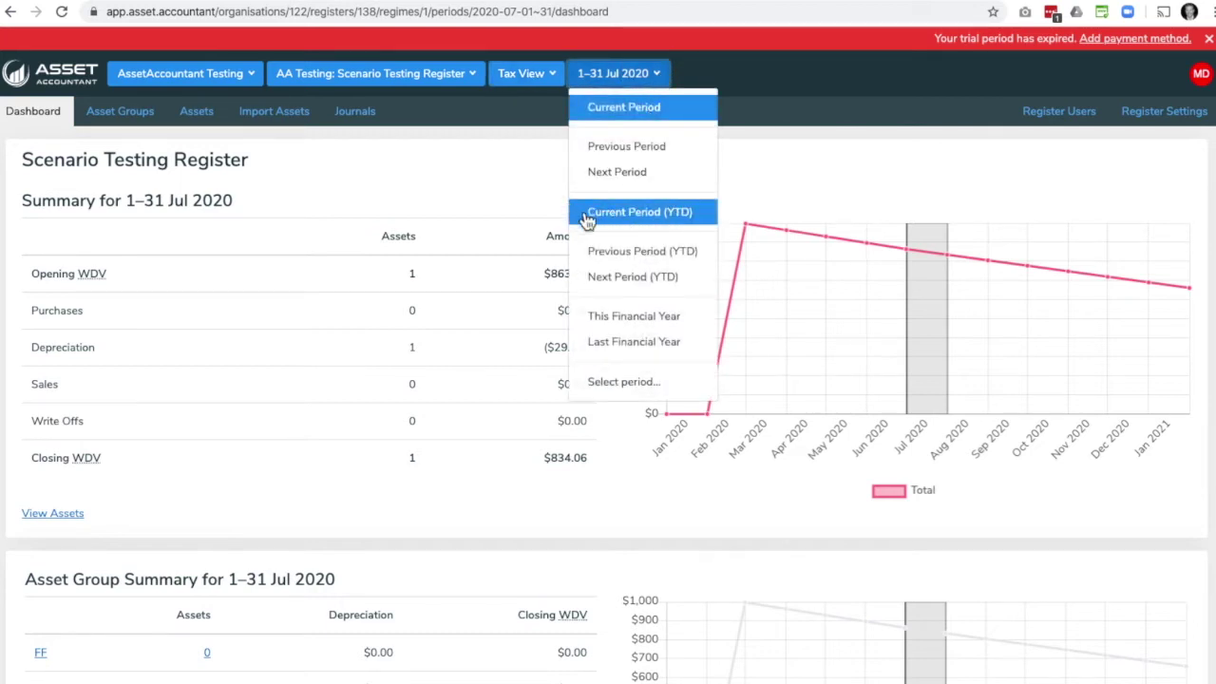
click(666, 81)
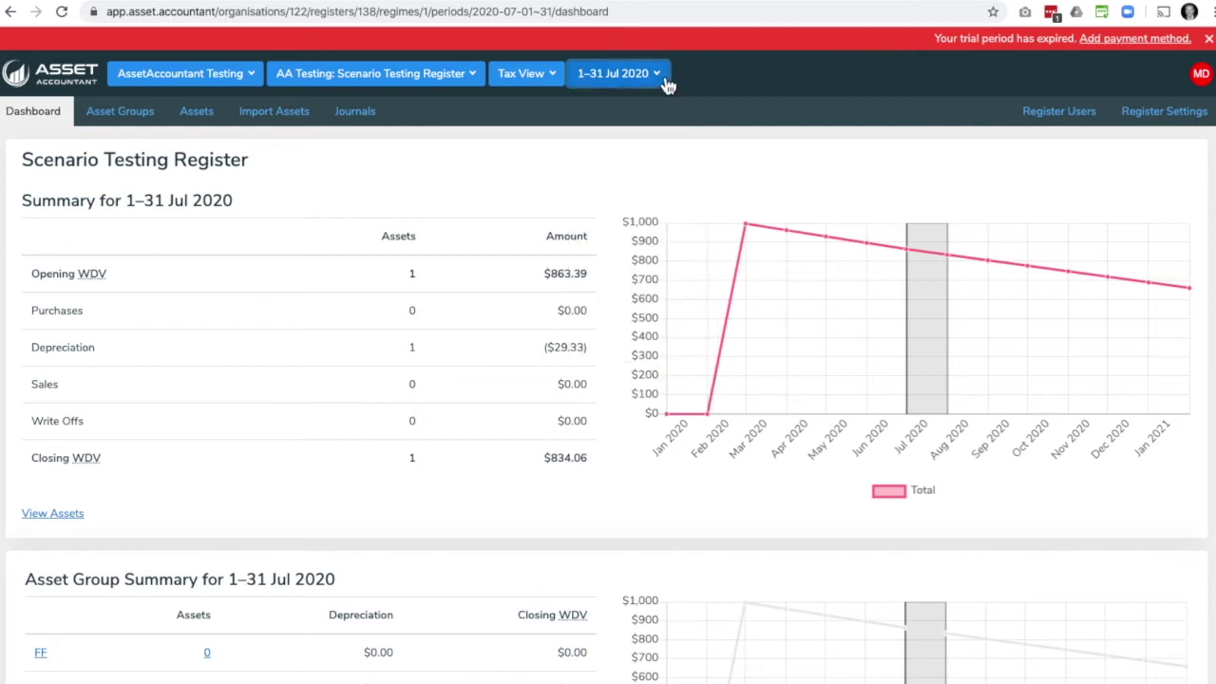
Open the Furniture and Fittings asset group and check its asset type options
click(154, 119)
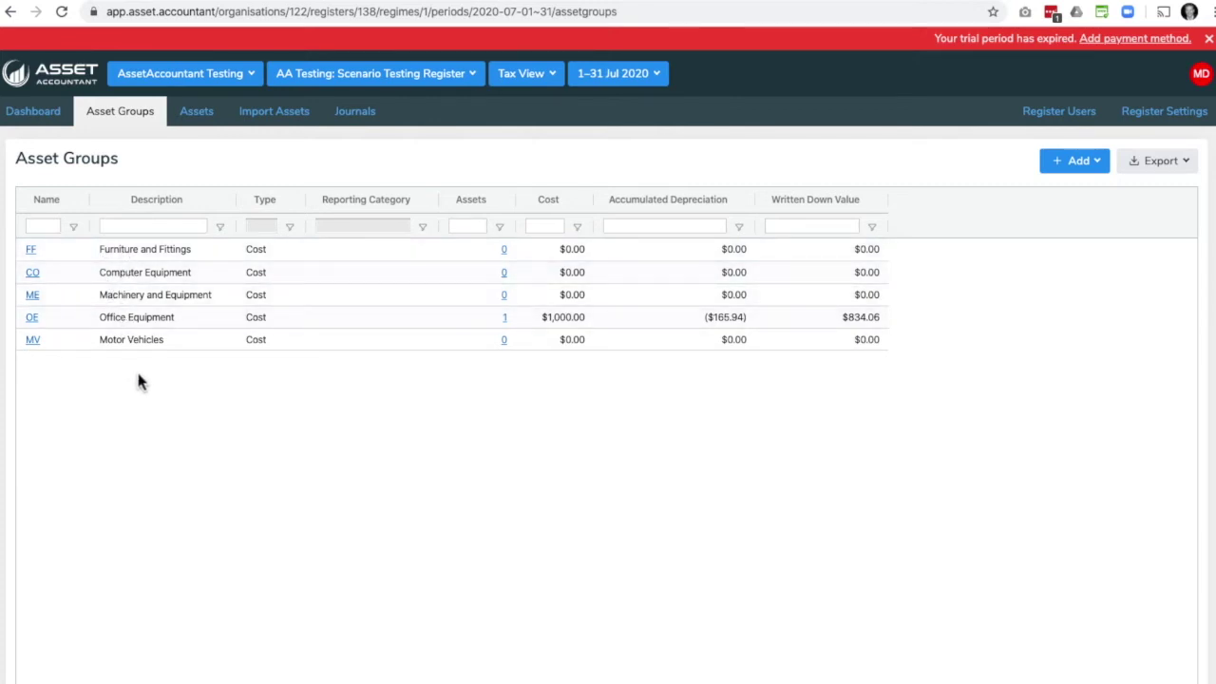
click(31, 251)
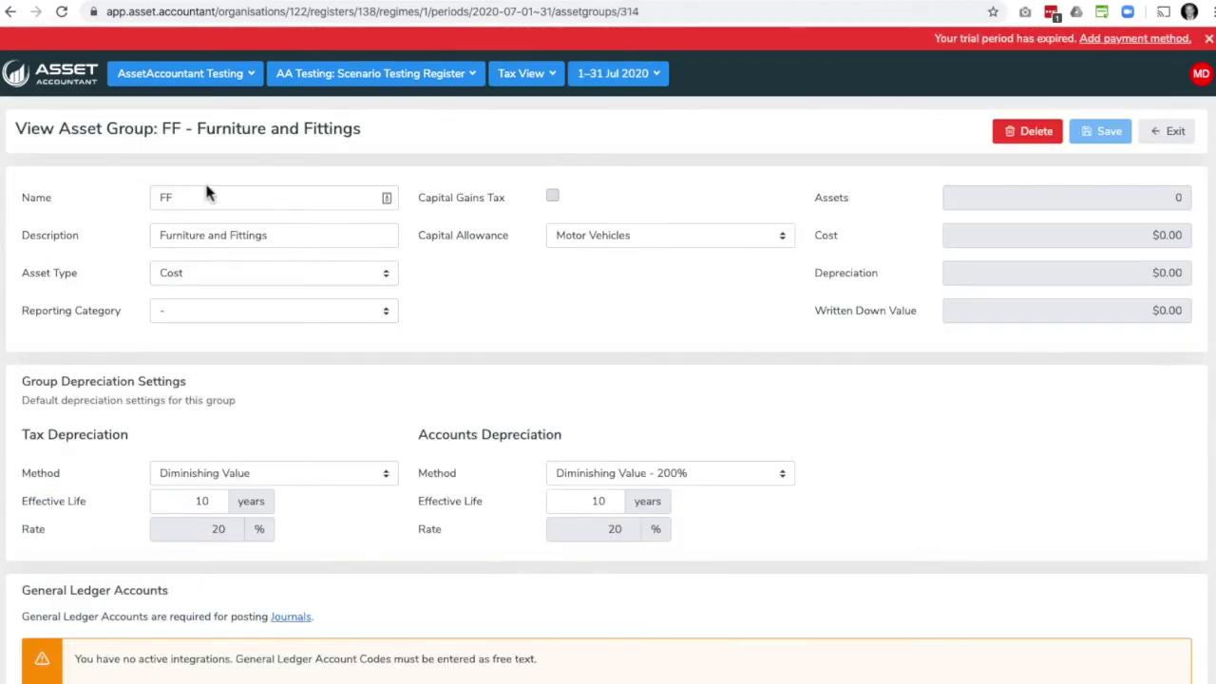
click(185, 280)
click(176, 273)
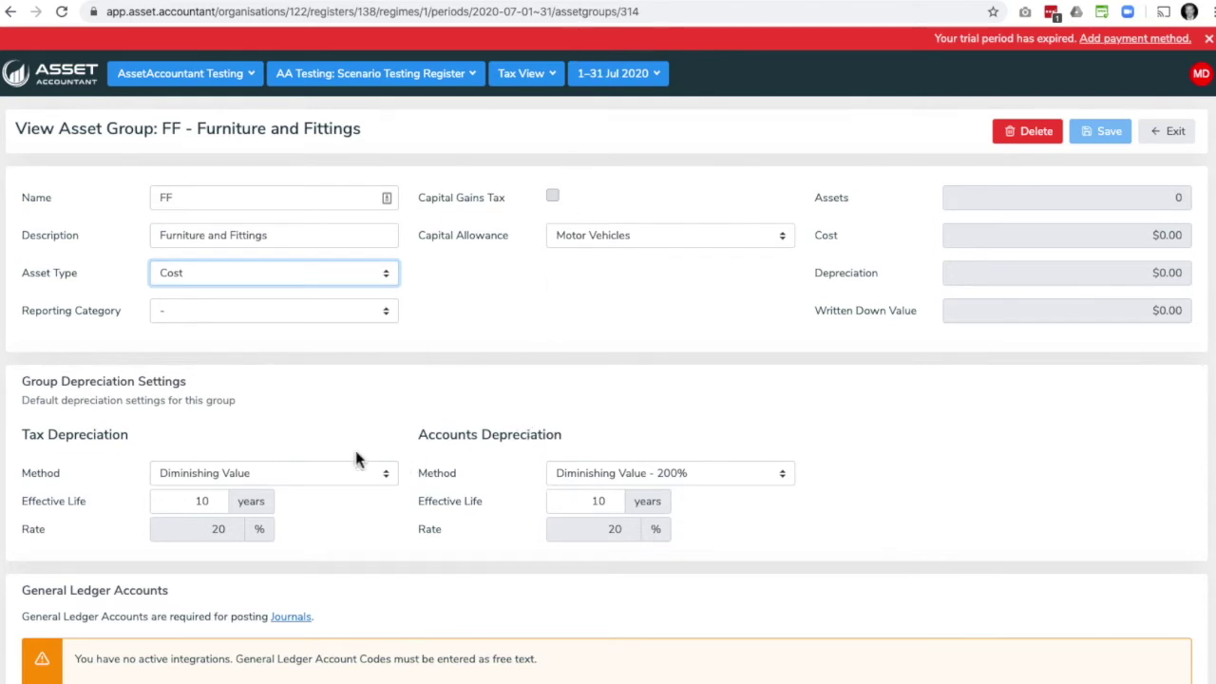
Review the group's tax and accounts depreciation method options and exit the group without saving
click(297, 473)
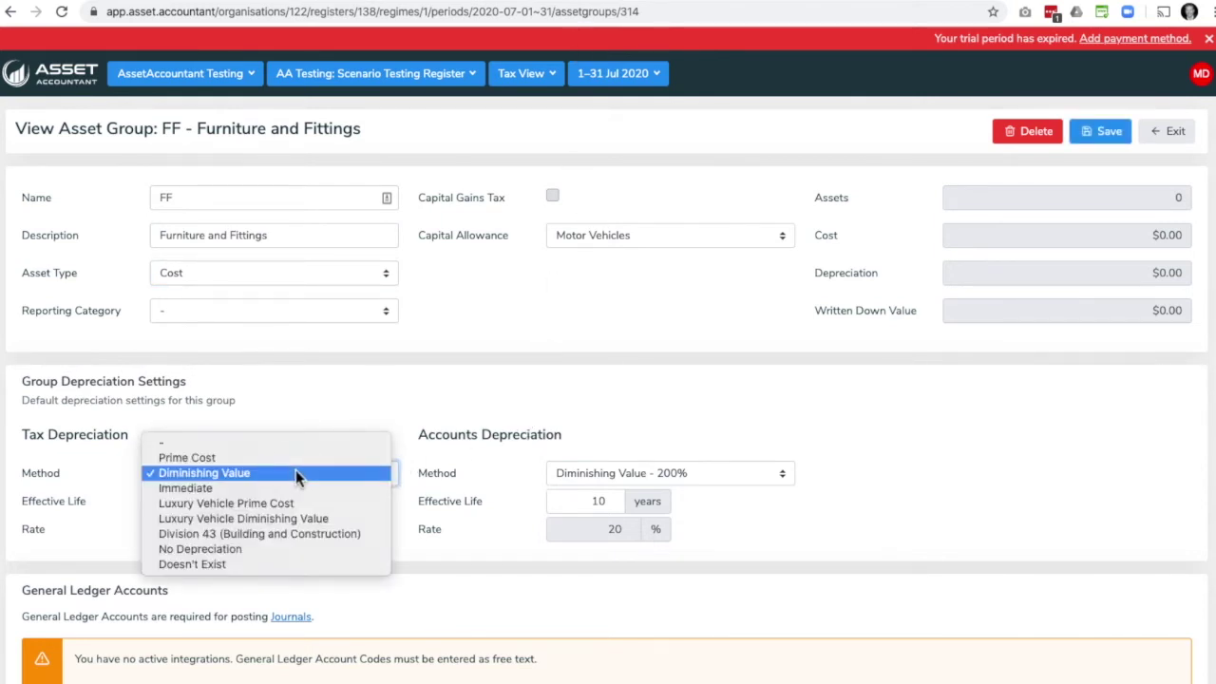
click(296, 472)
click(749, 475)
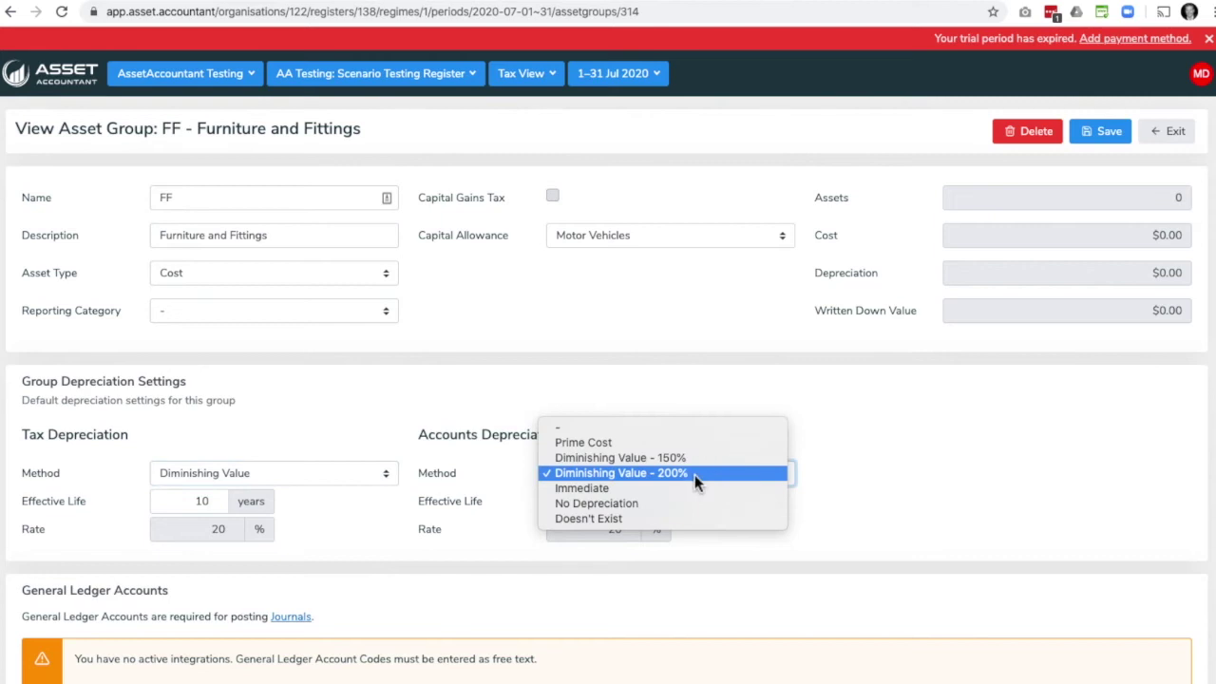
click(180, 473)
click(181, 473)
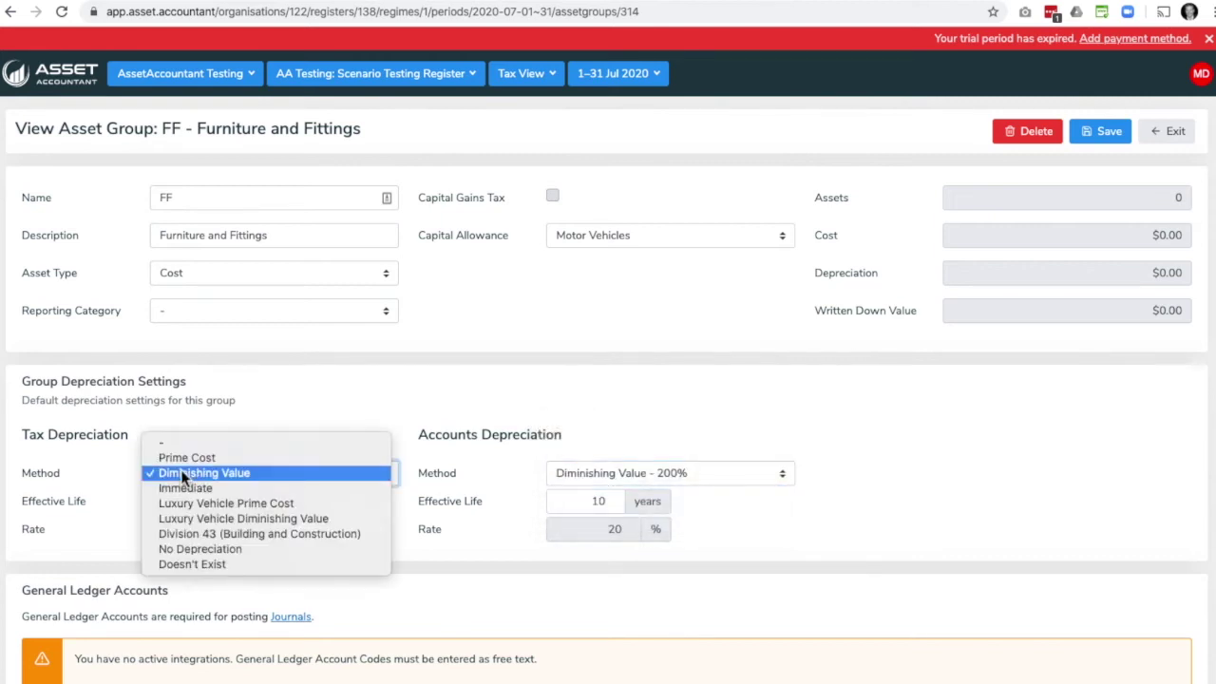
click(294, 410)
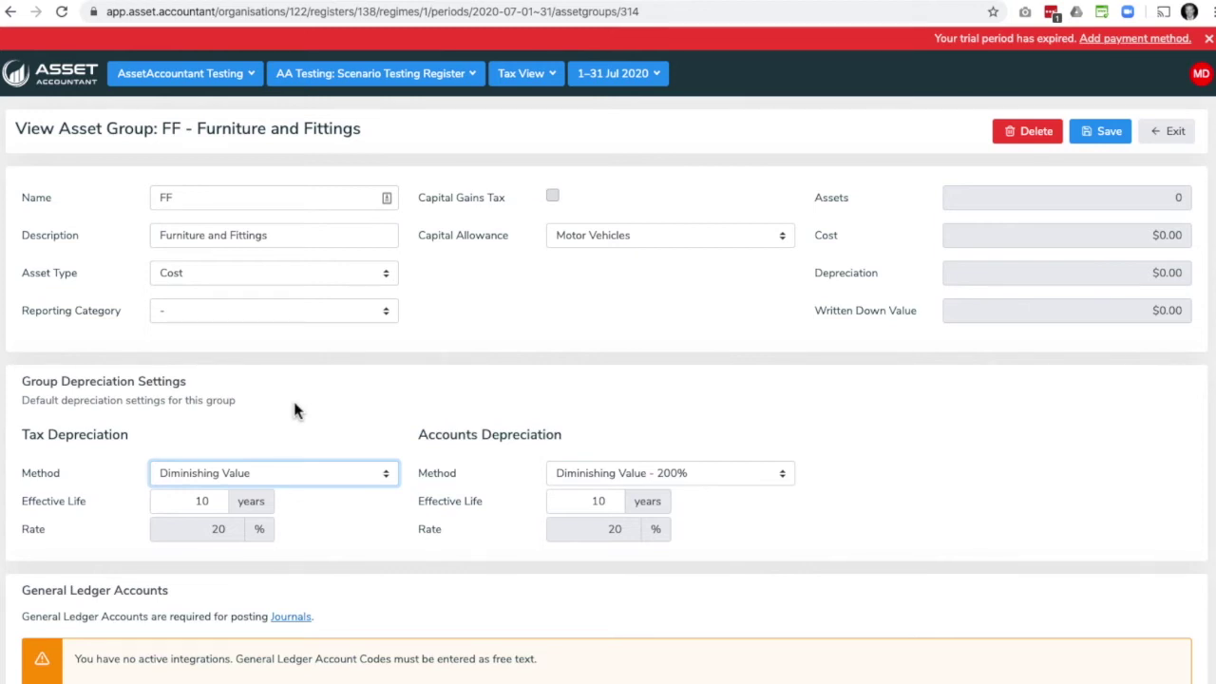
click(1175, 133)
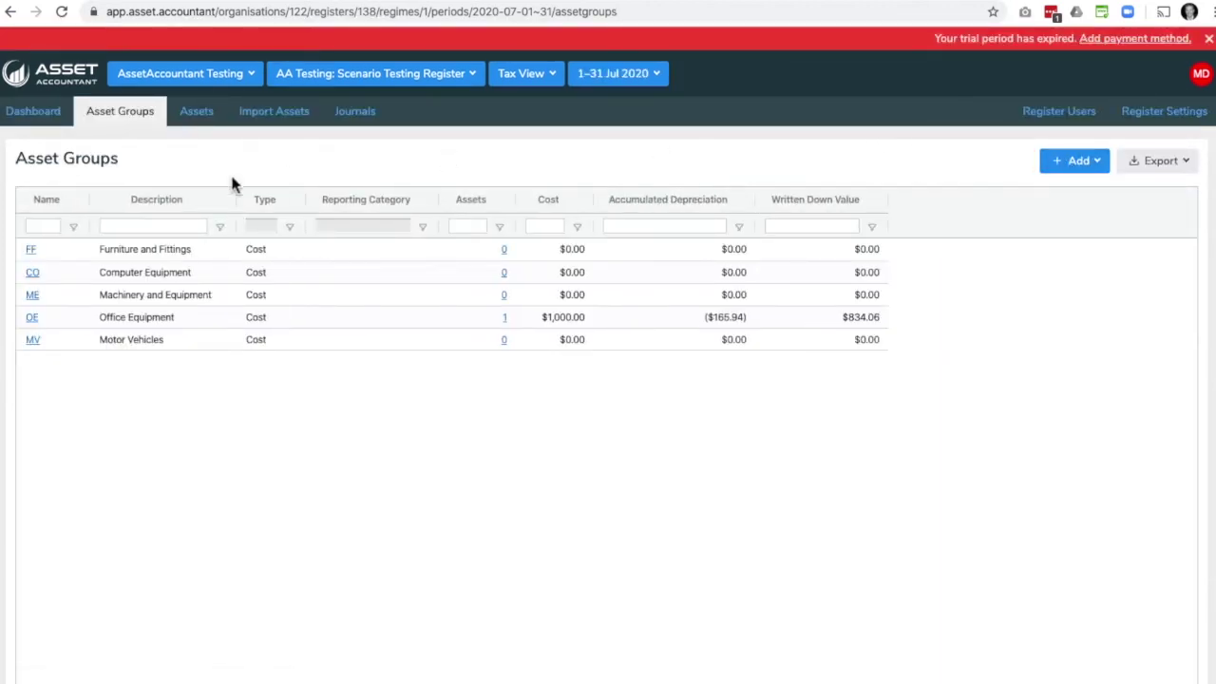
Start a new asset in the register's asset list and name it Test Asset
click(193, 116)
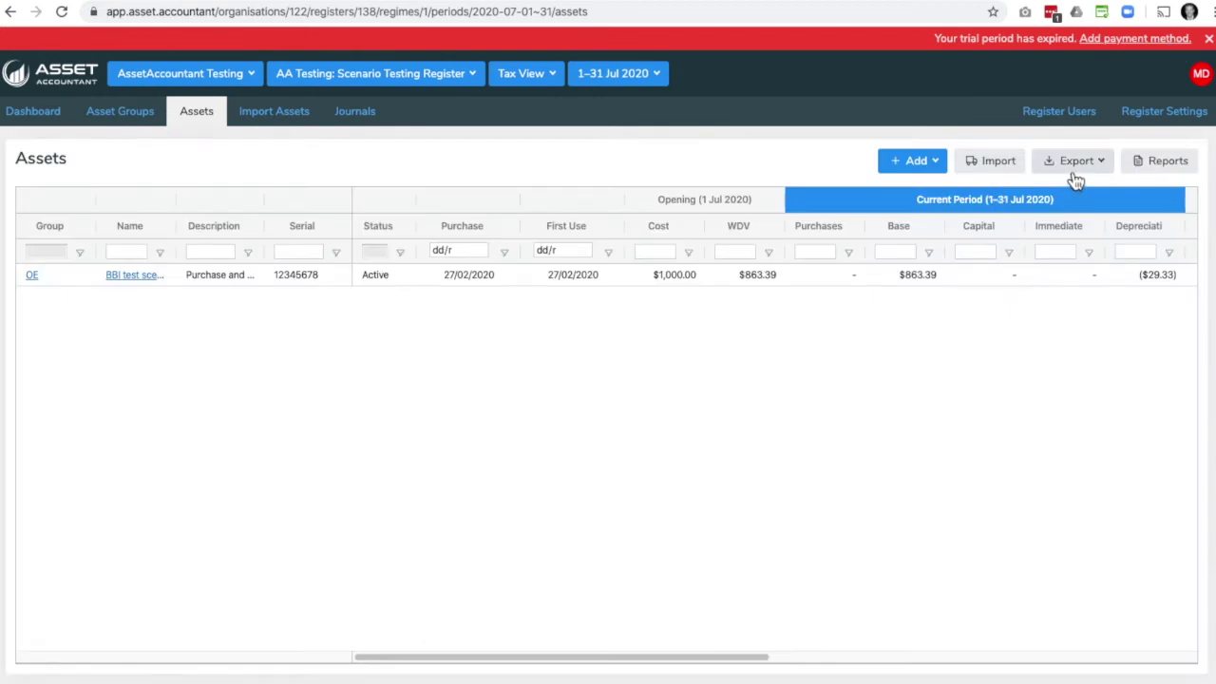
click(936, 163)
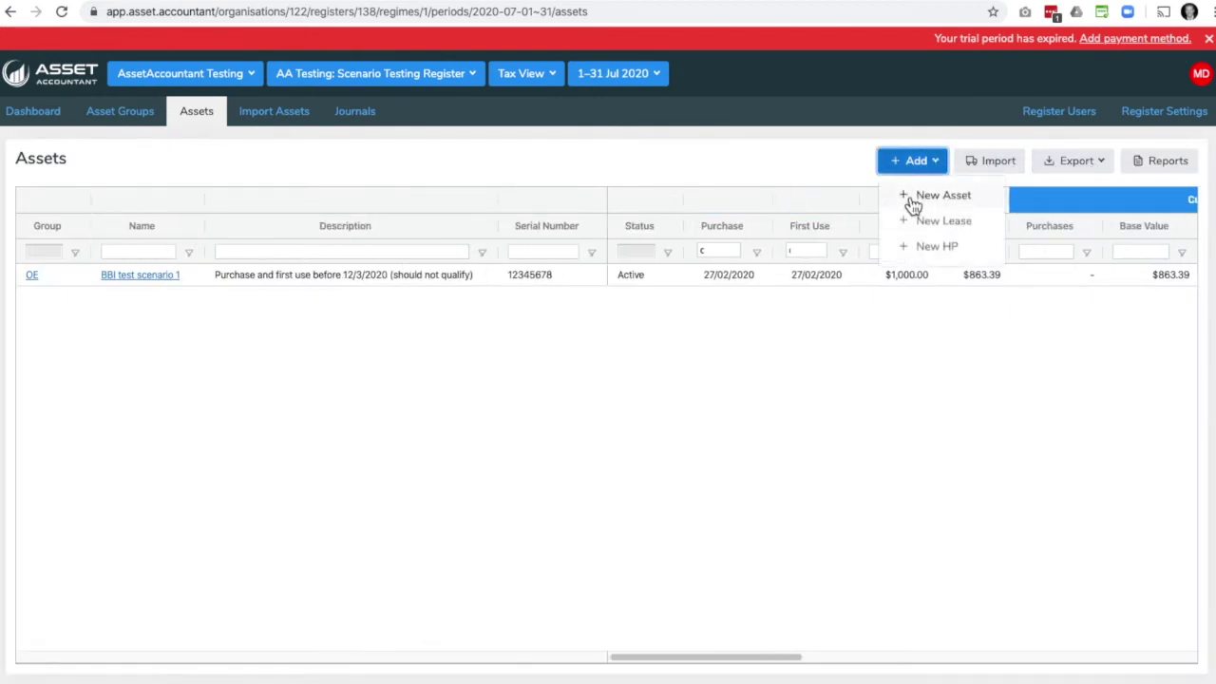
click(913, 198)
click(336, 213)
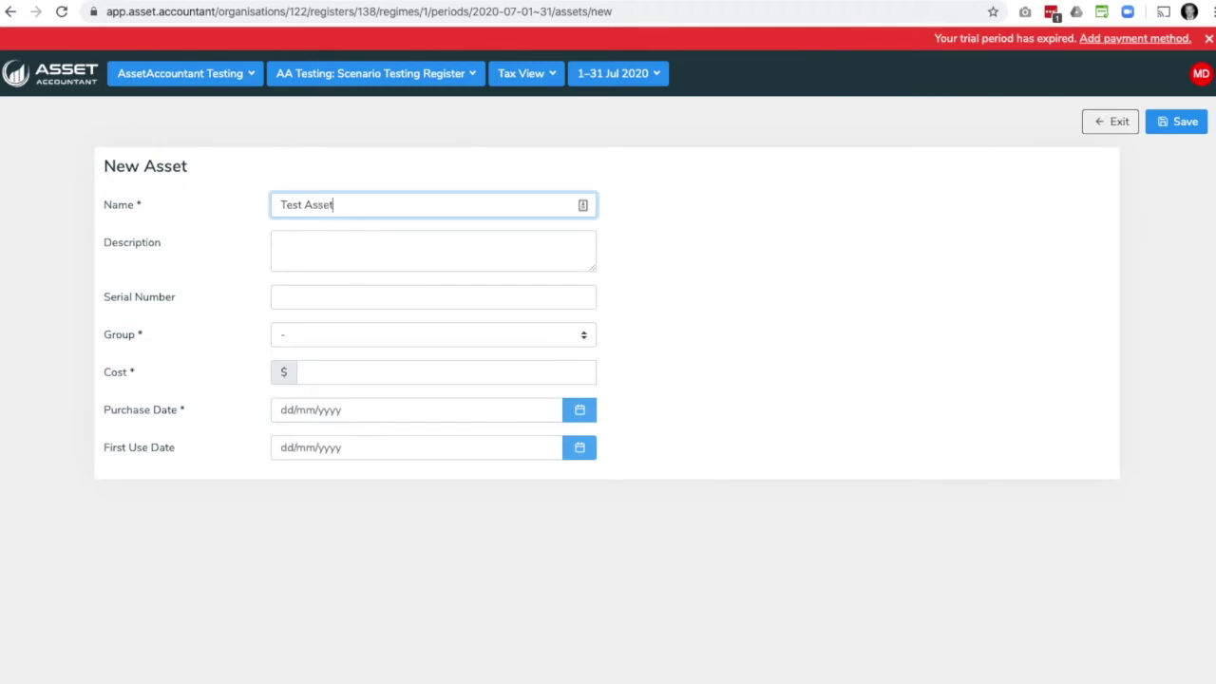
Enter serial number 123445566 for the new asset and assign it to the FF (Furniture and Fittings) group
click(312, 294)
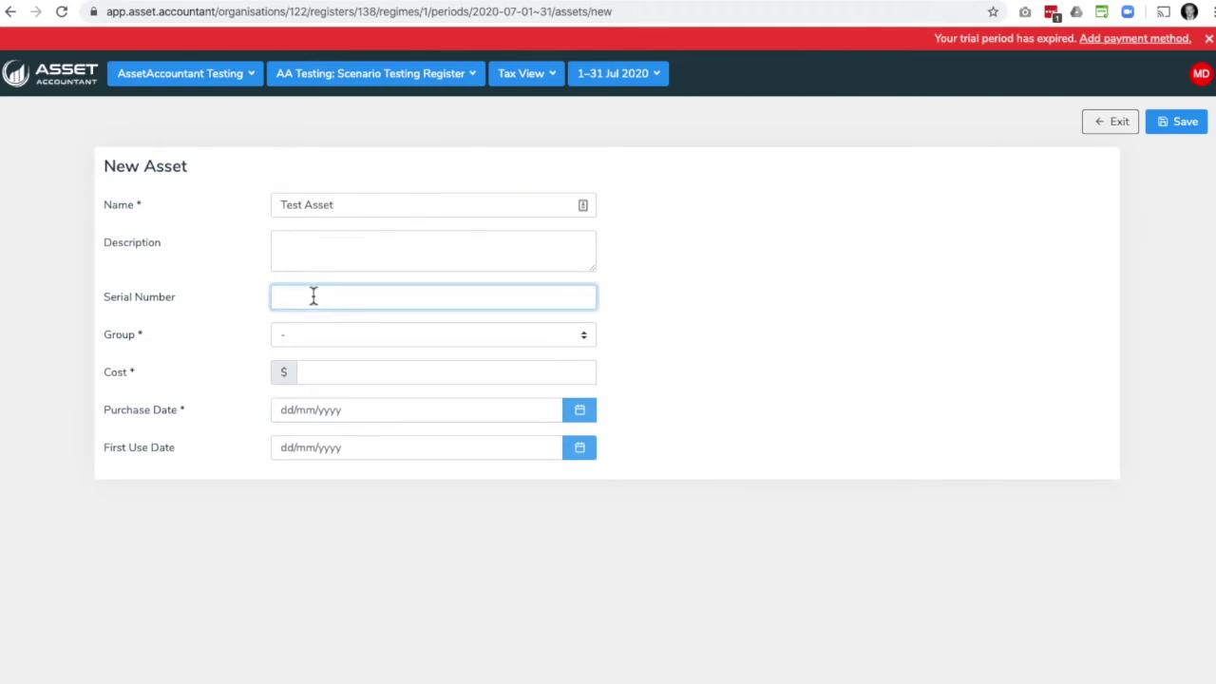
text(123445566)
click(308, 329)
click(303, 365)
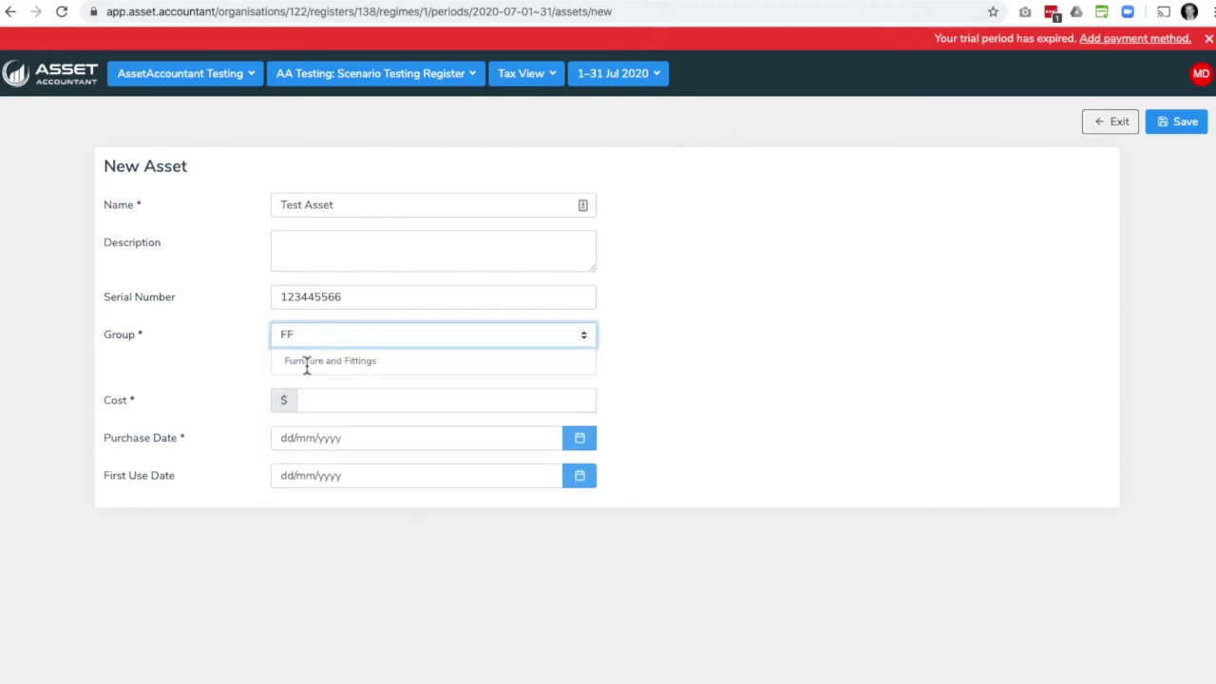
Set the new asset's cost to $1000 and its purchase date to 01/08/2020
click(352, 403)
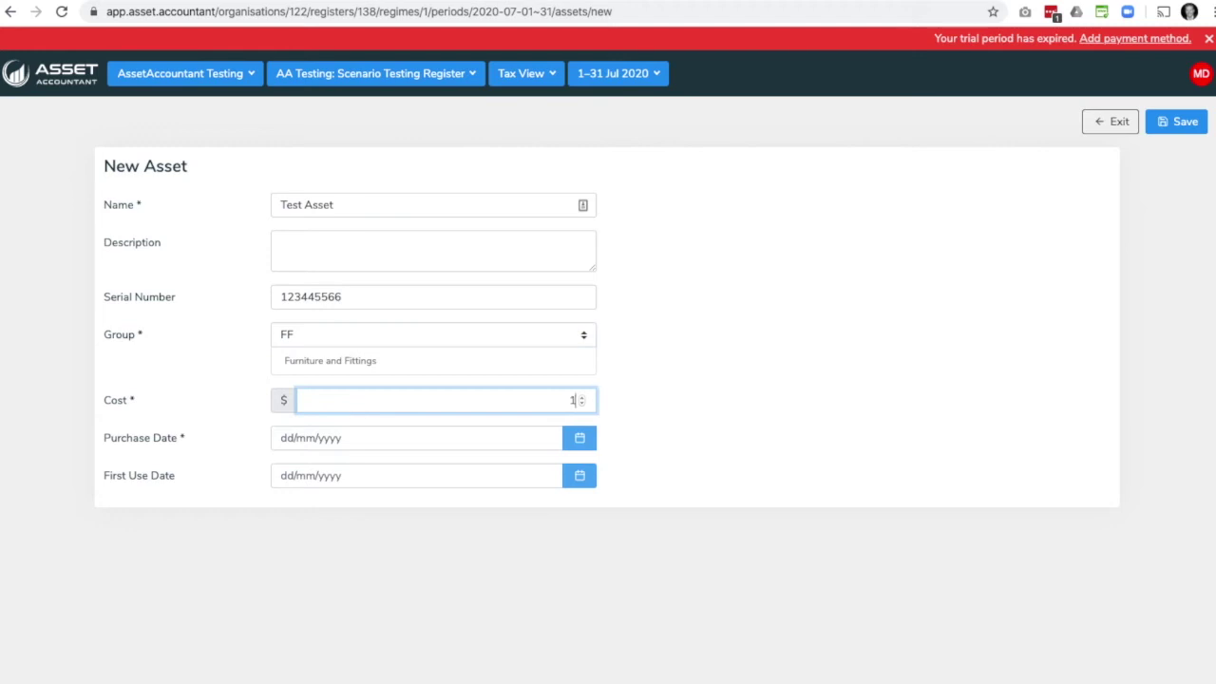
click(579, 439)
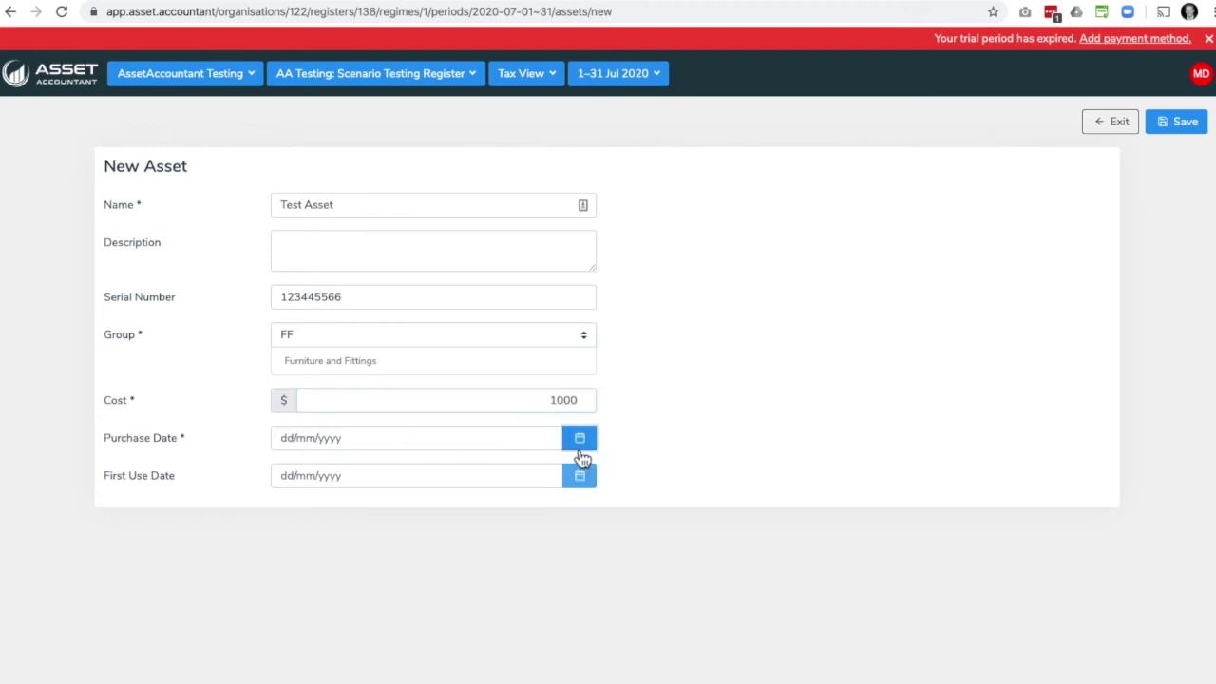
click(417, 623)
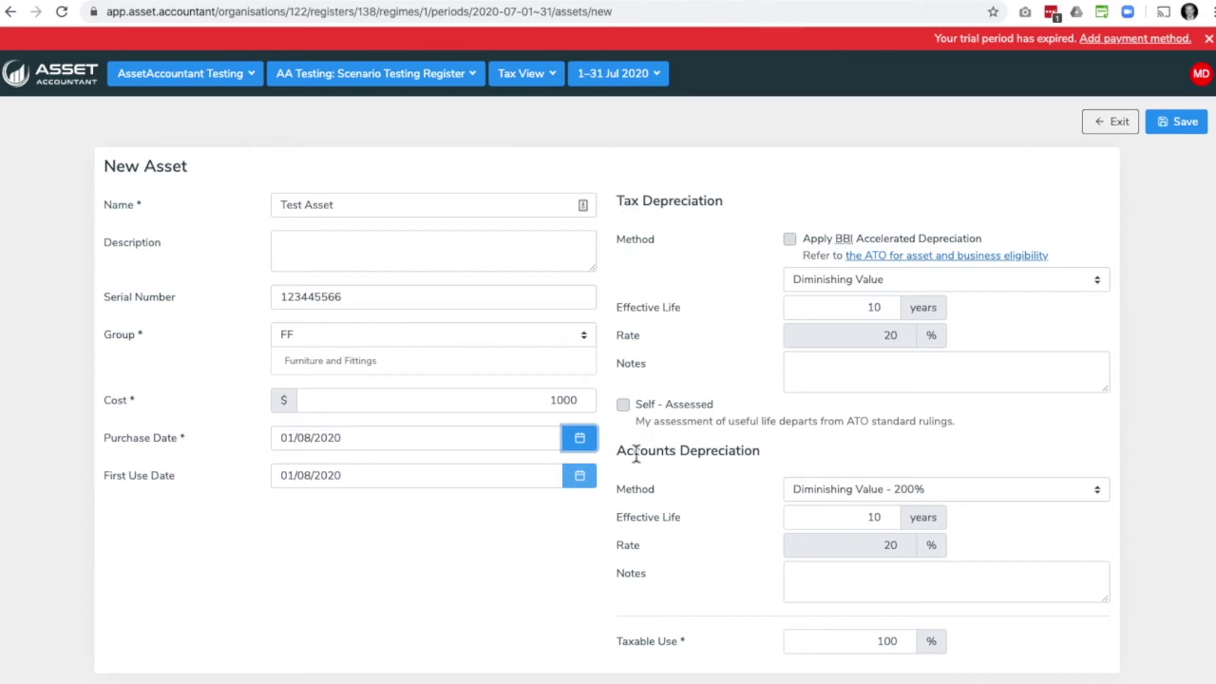
Set both the tax and accounts depreciation methods to Prime Cost and save the asset
click(816, 283)
click(816, 277)
click(815, 283)
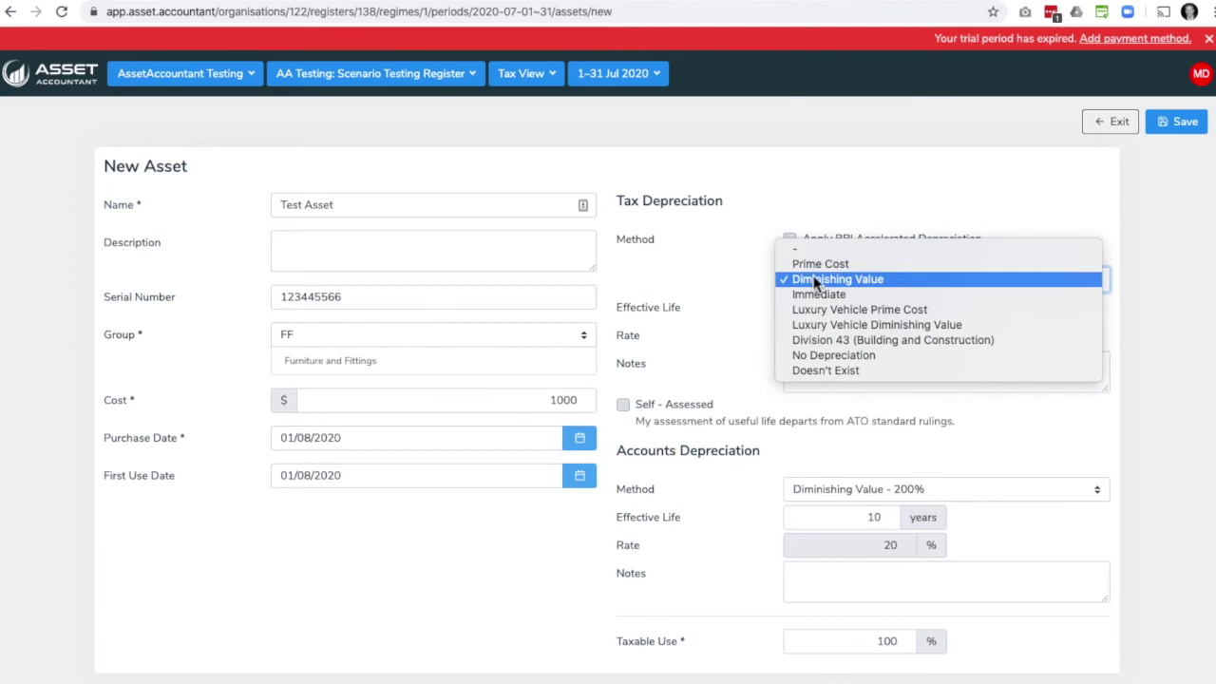
click(820, 264)
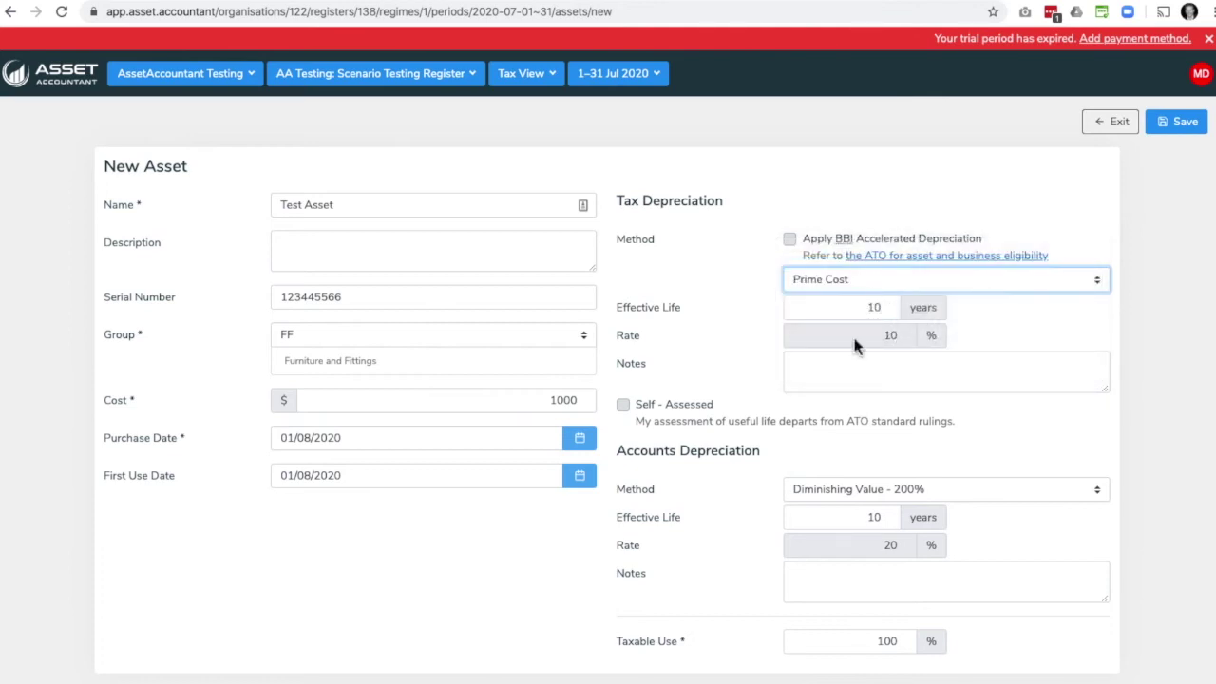
click(841, 490)
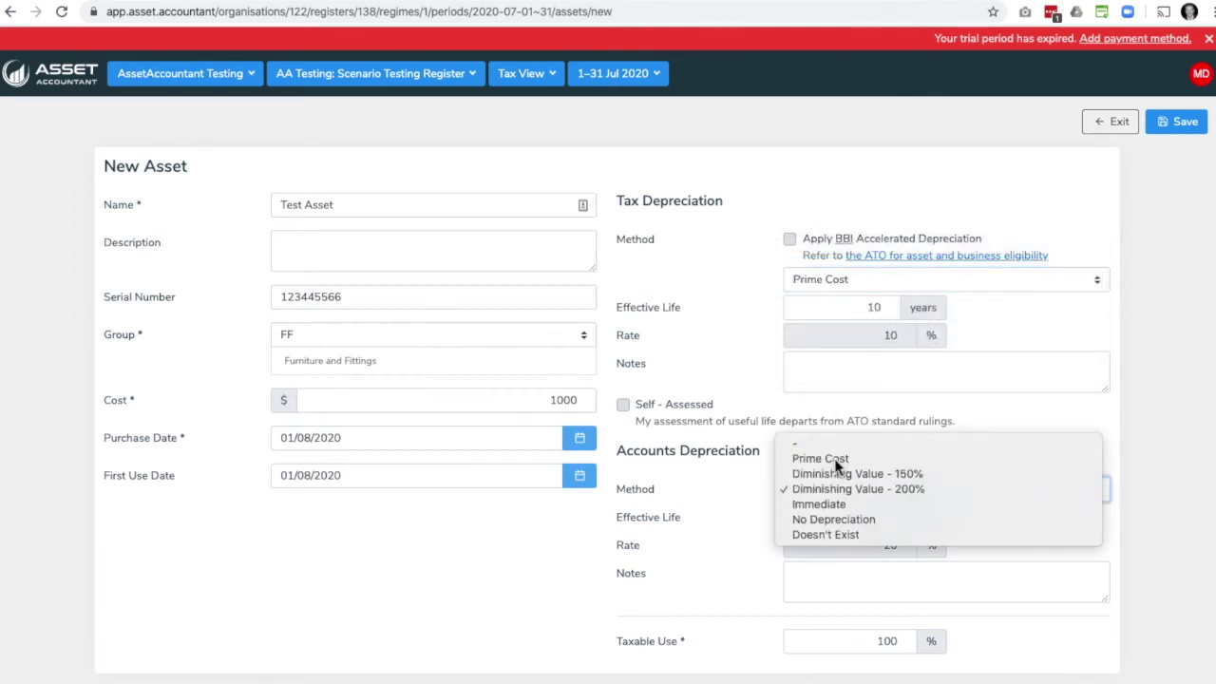
click(833, 457)
click(1185, 121)
click(1171, 133)
click(1183, 124)
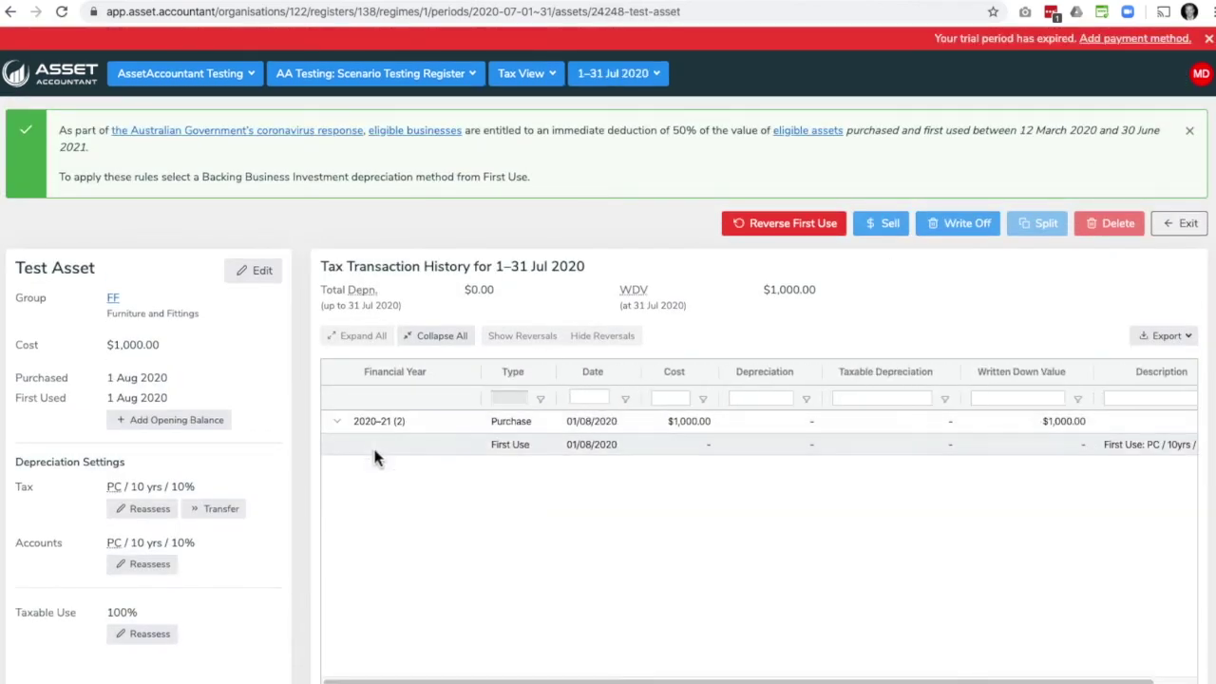
Show the asset's tax transaction history for this financial year and review its monthly depreciation entries
click(660, 78)
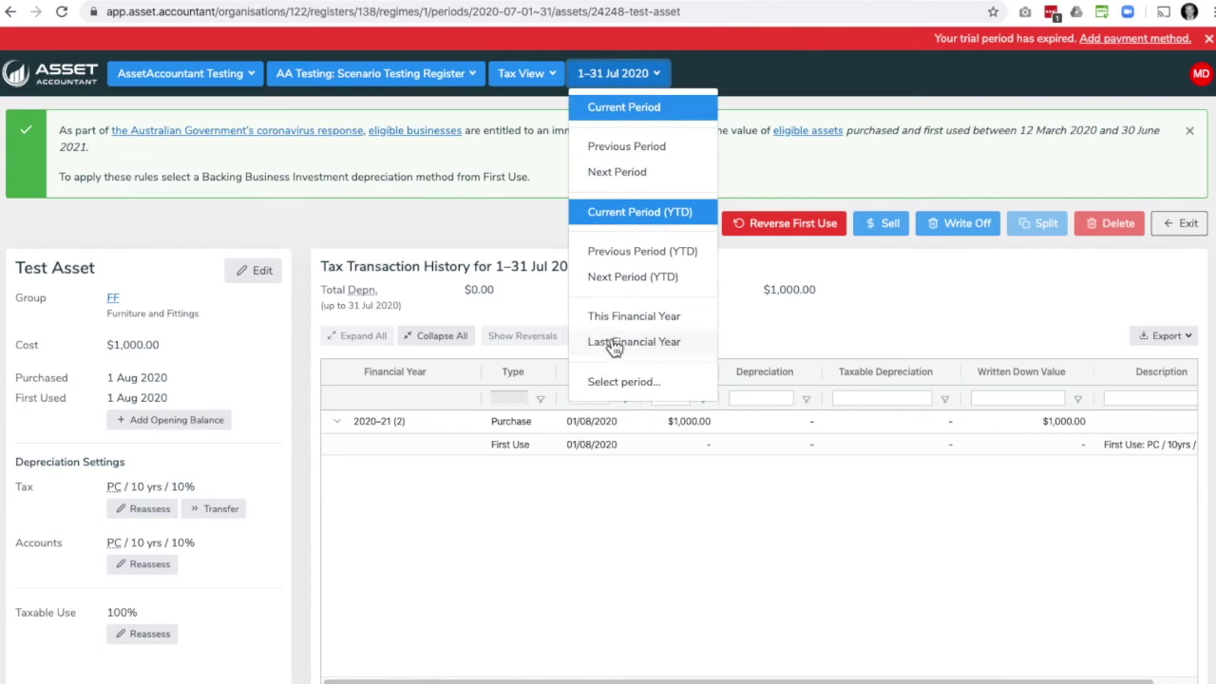
click(620, 317)
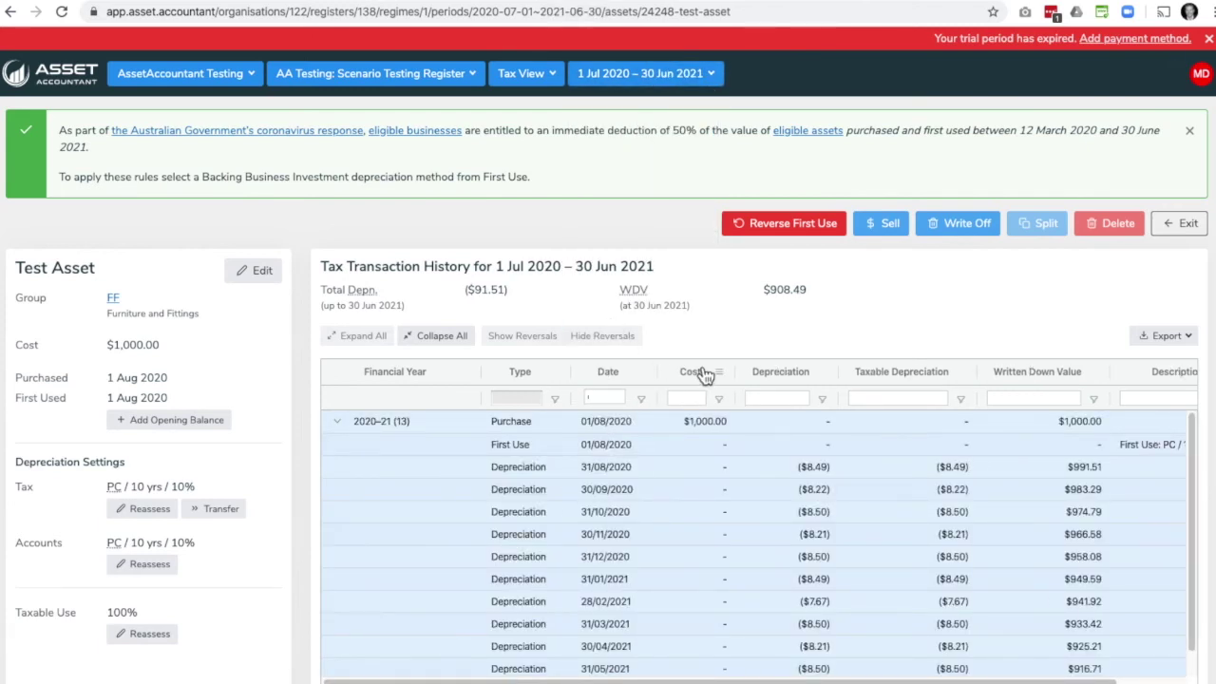
scroll(704, 377, down, 1)
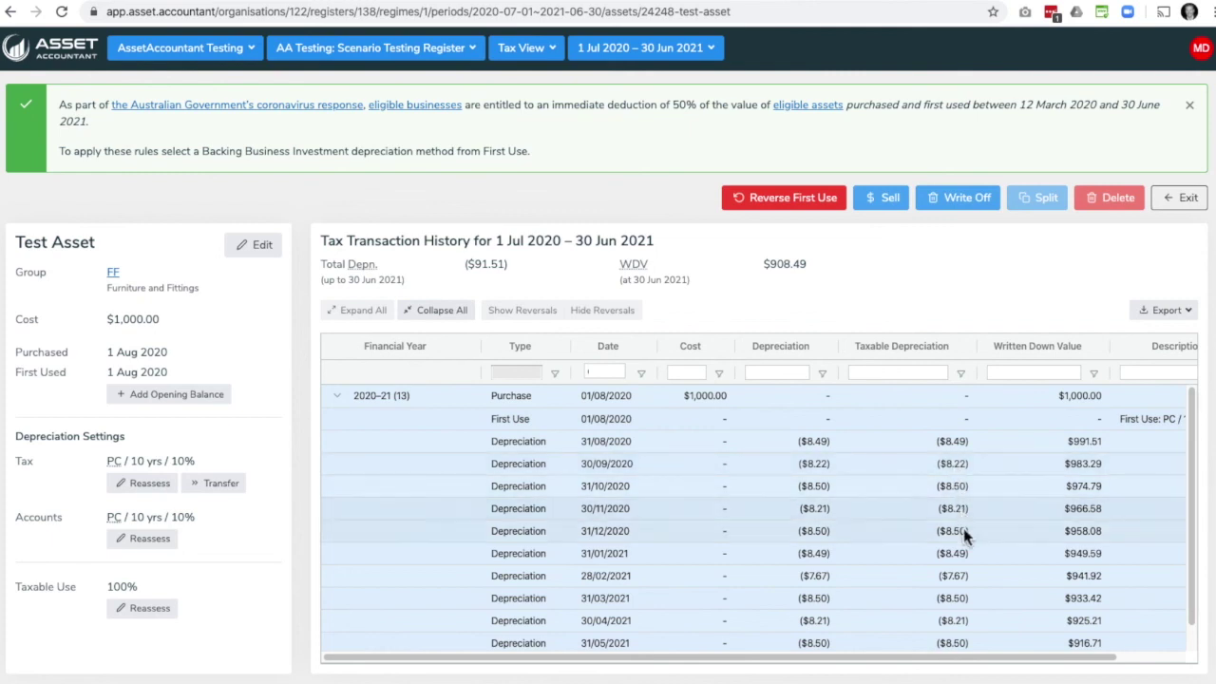
scroll(1031, 528, down, 1)
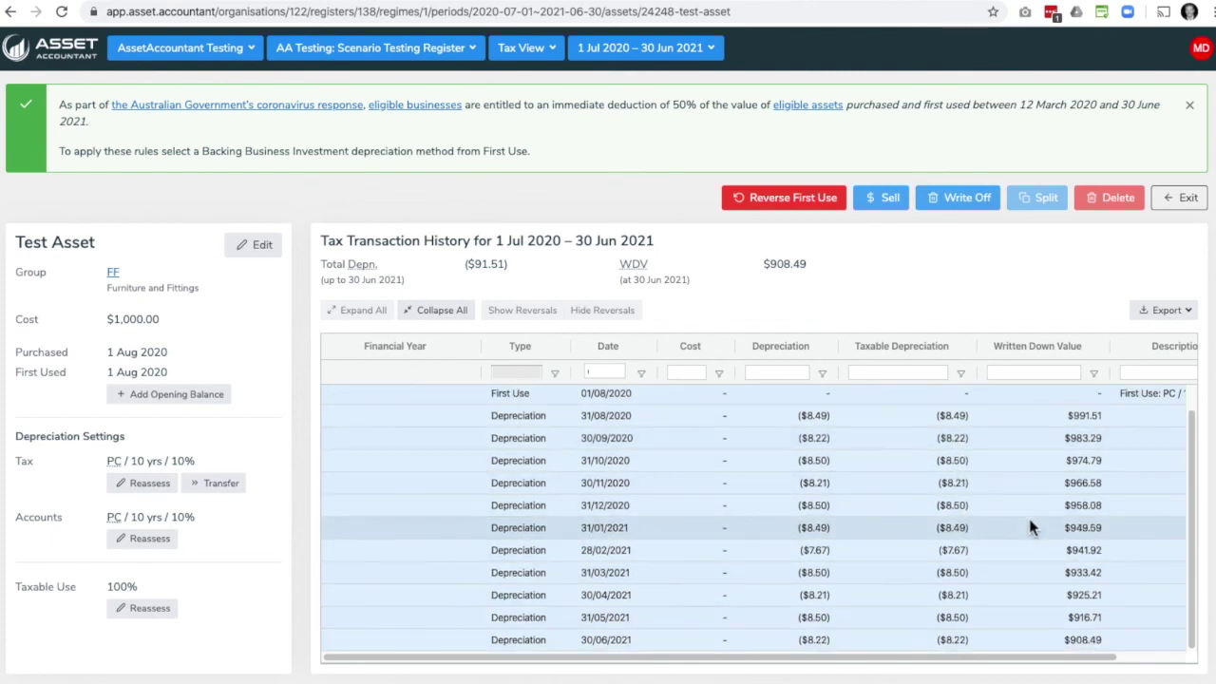